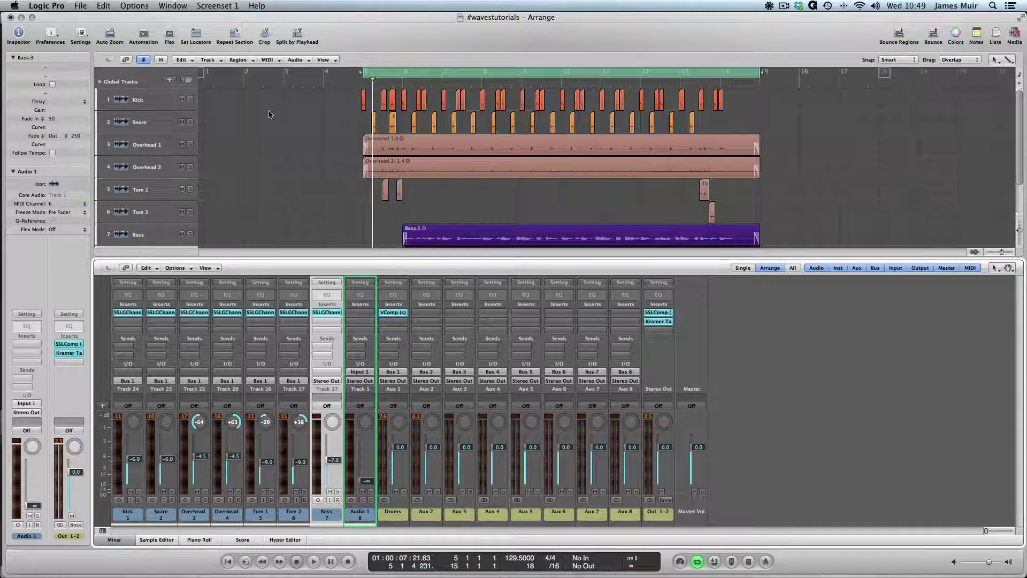
- Select and then deselect all arrangement regions, and select the Drums bus channel
left_click_drag(288, 102, 779, 215)
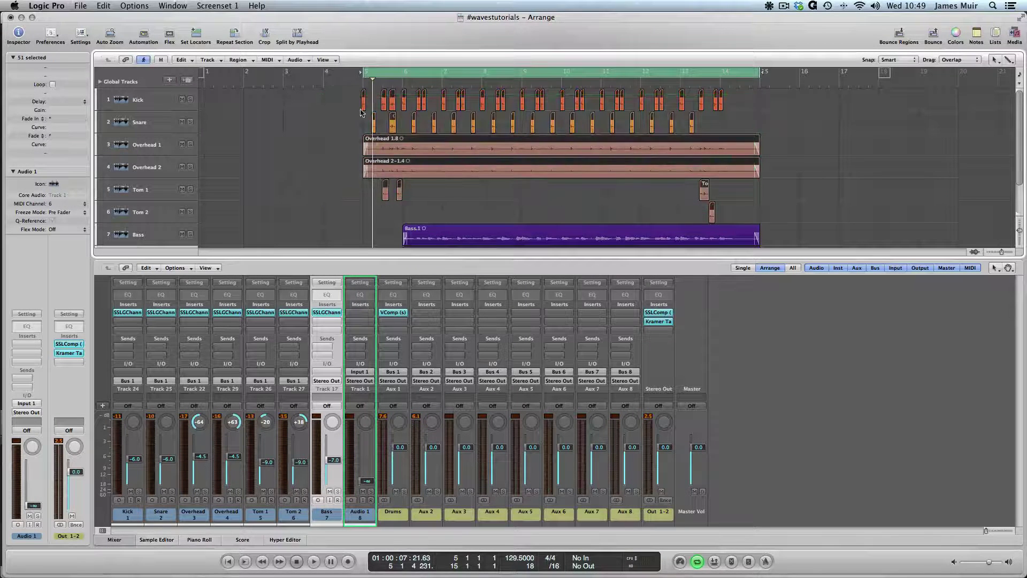
left_click(343, 197)
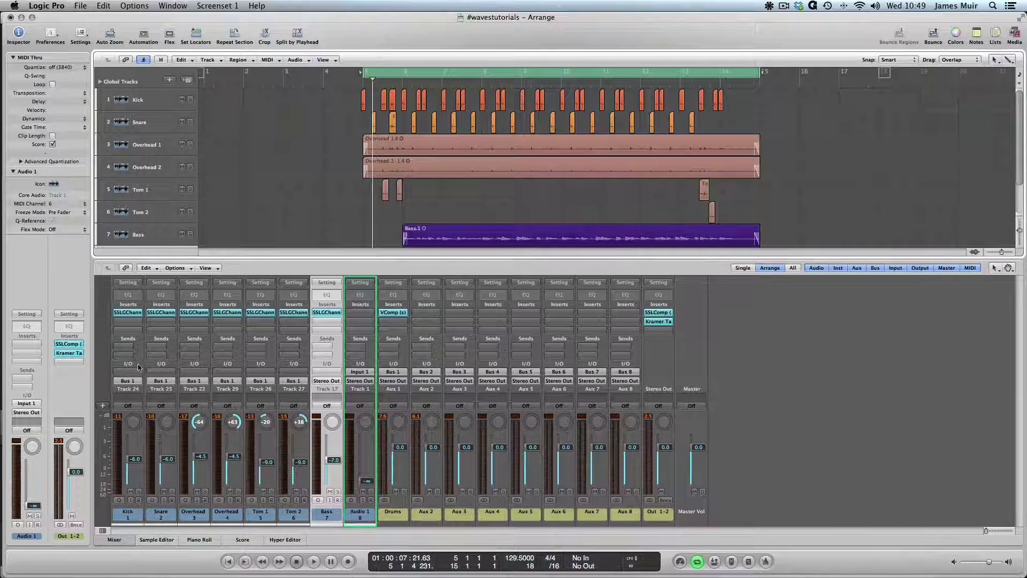
left_click(398, 516)
- Check the Kick SSL channel, Drums VComp, and main output SSL compressor and Kramer Tape plugins
left_click(132, 315)
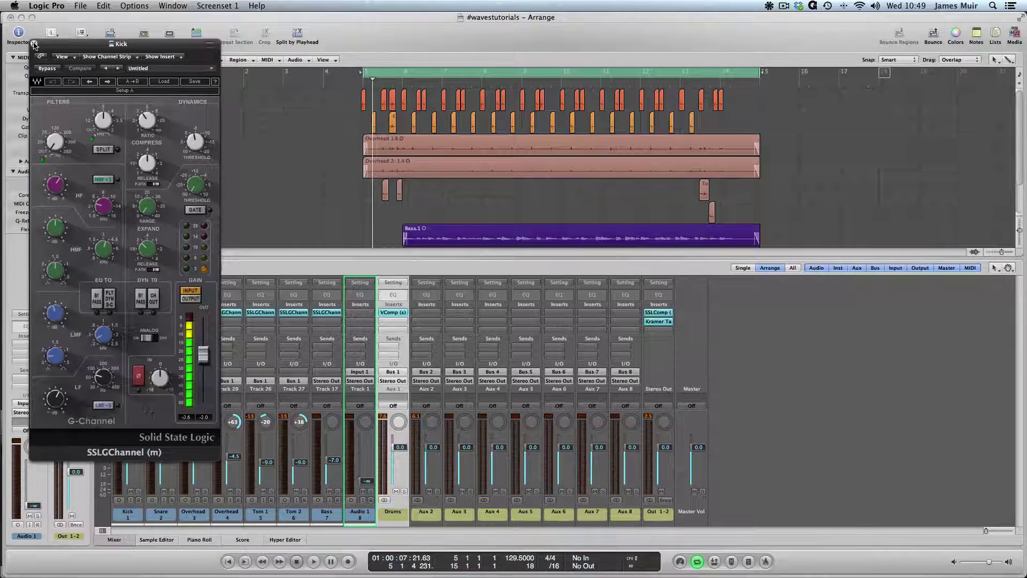
left_click(34, 43)
left_click(395, 312)
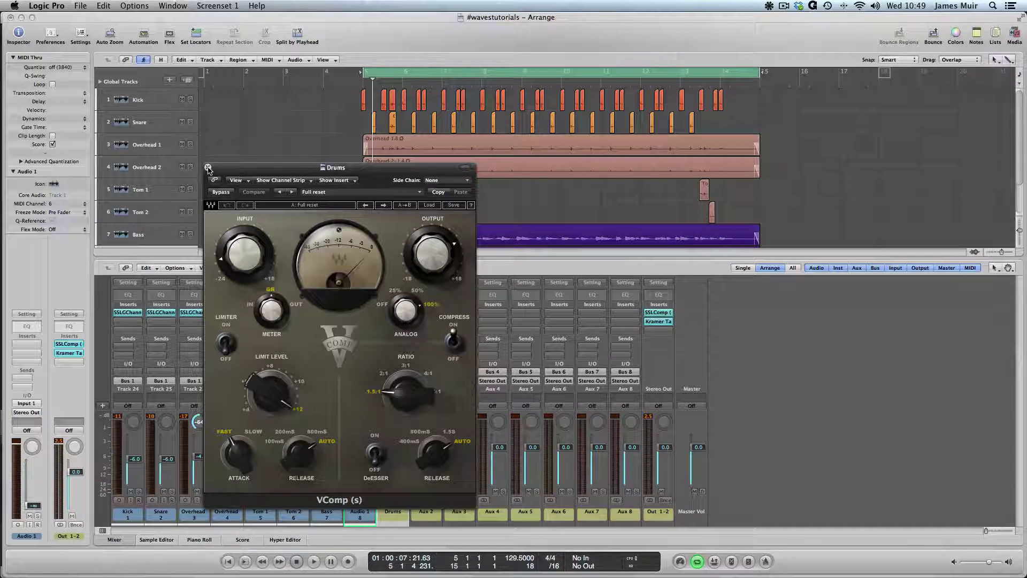
left_click(208, 168)
left_click(668, 314)
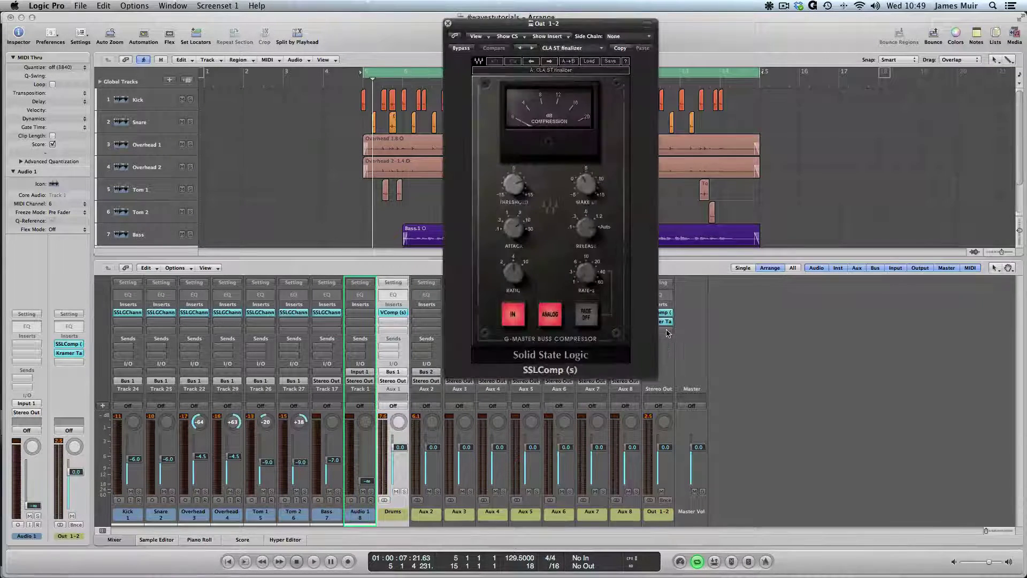
left_click(666, 322)
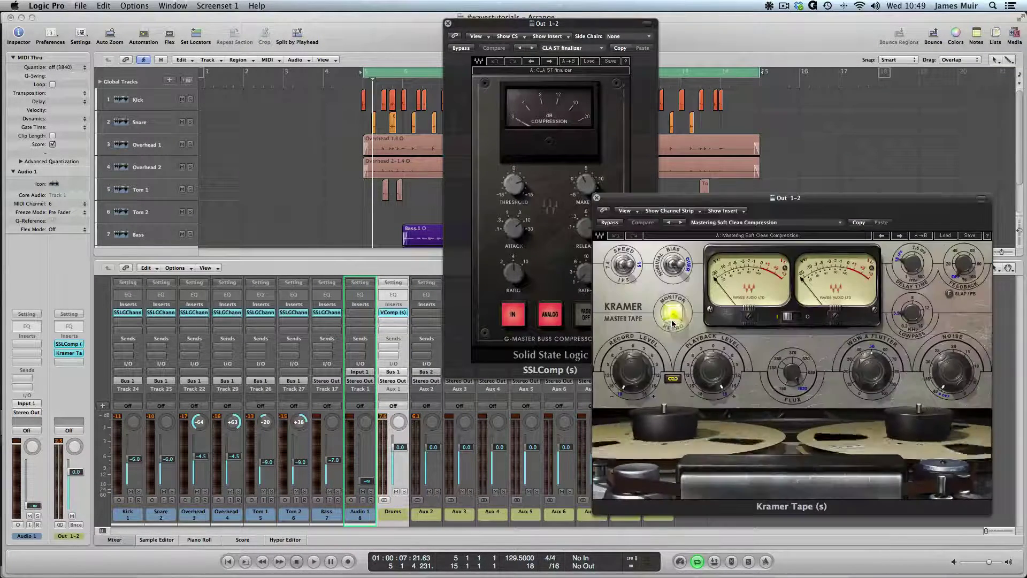
left_click(597, 198)
left_click(449, 23)
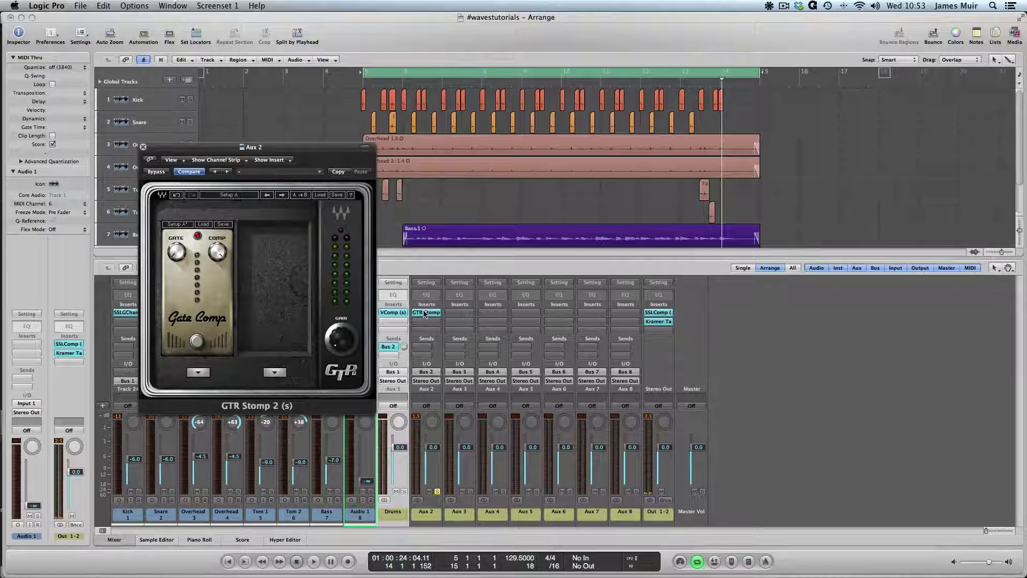
- Select the Aux 2 channel and briefly play the cycle from its start
left_click(431, 515)
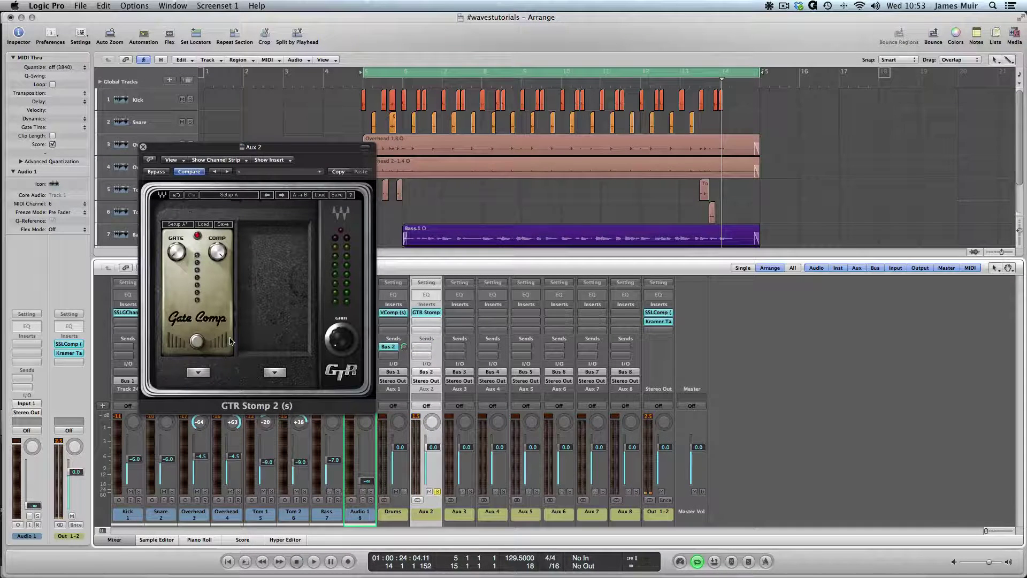
key("space")
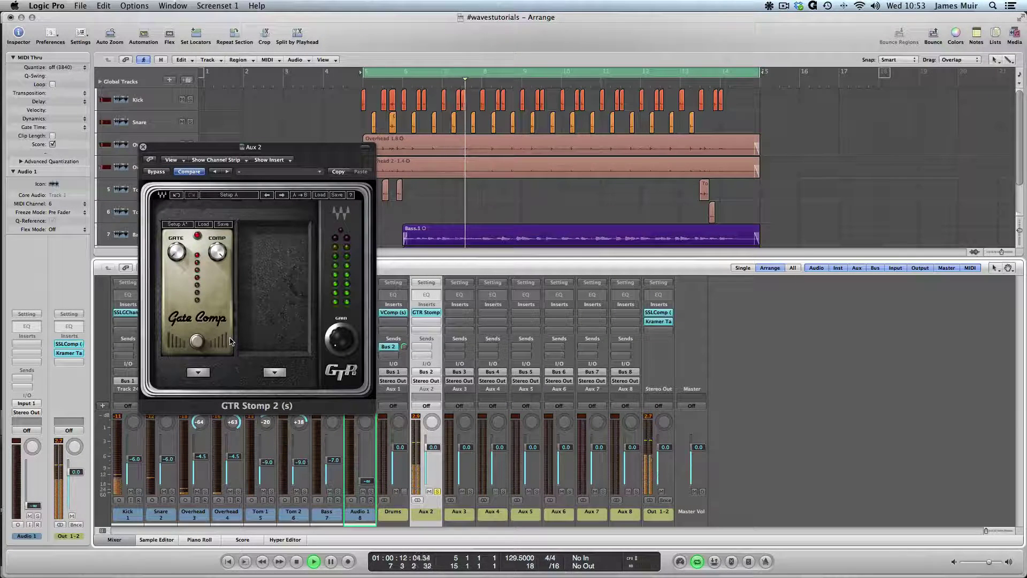
key("space")
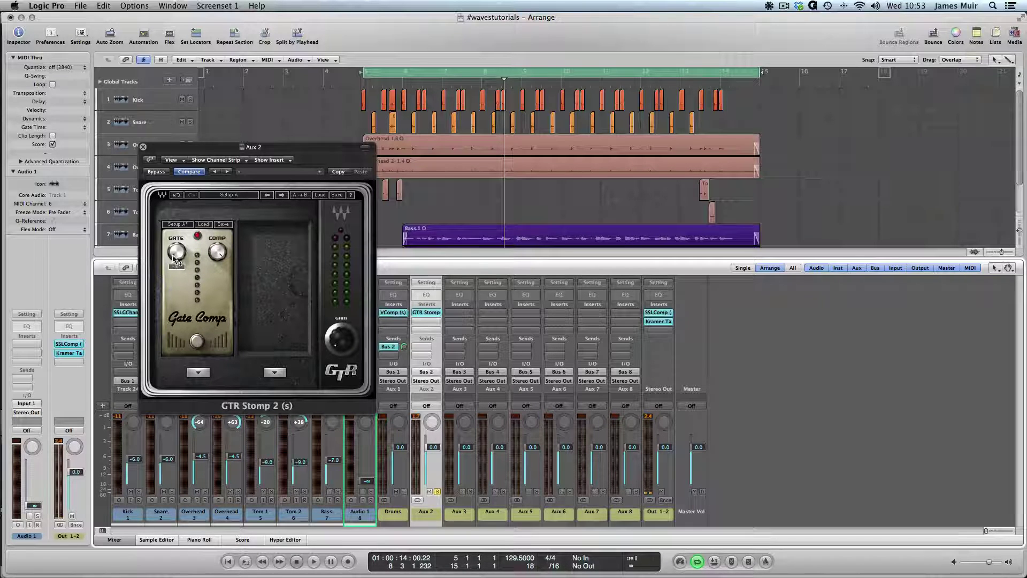
- Tweak the GTR Stomp GATE knob, then settle it near -41 while the drums play
left_click_drag(178, 260, 178, 253)
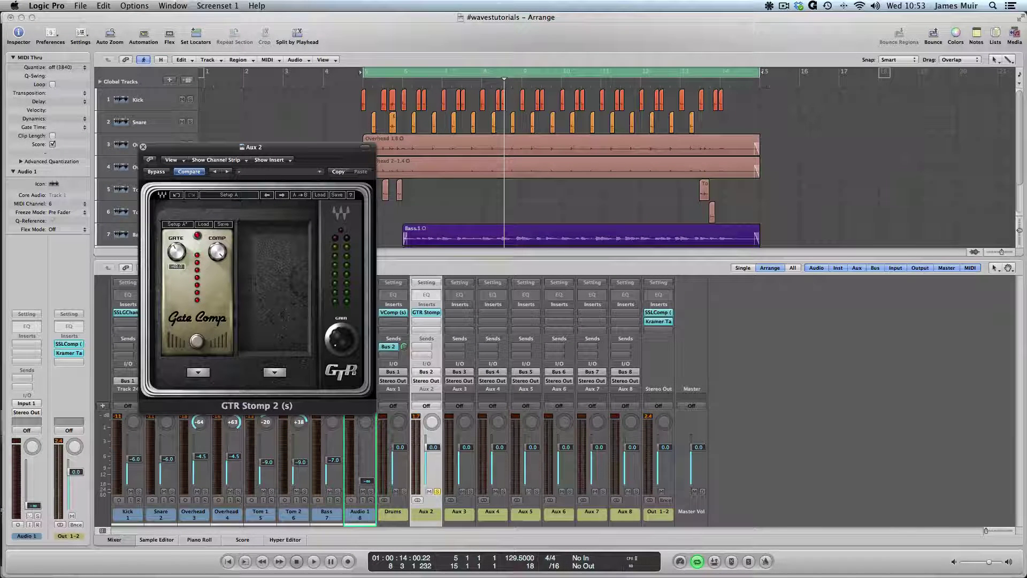
left_click(174, 259)
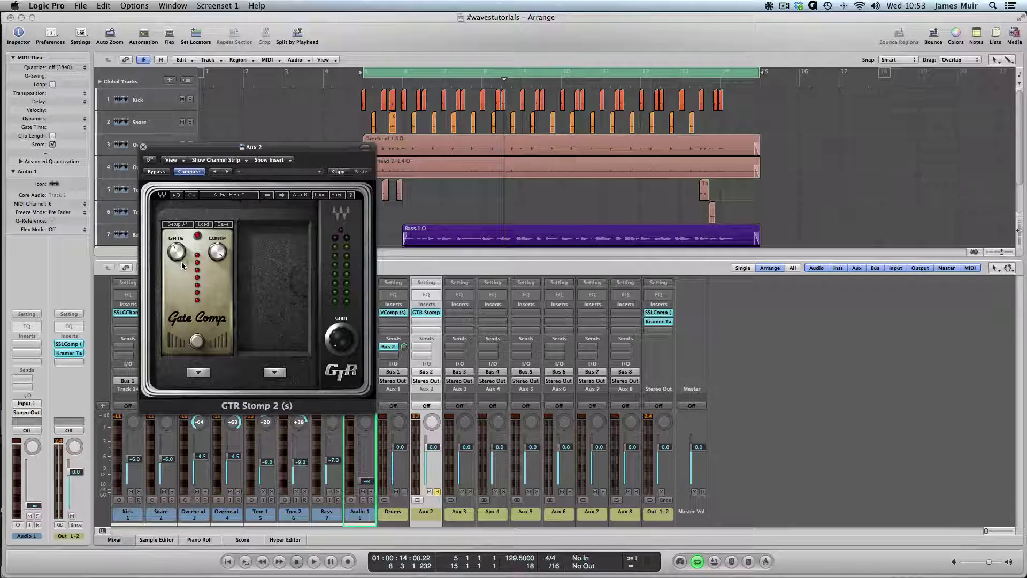
key("space")
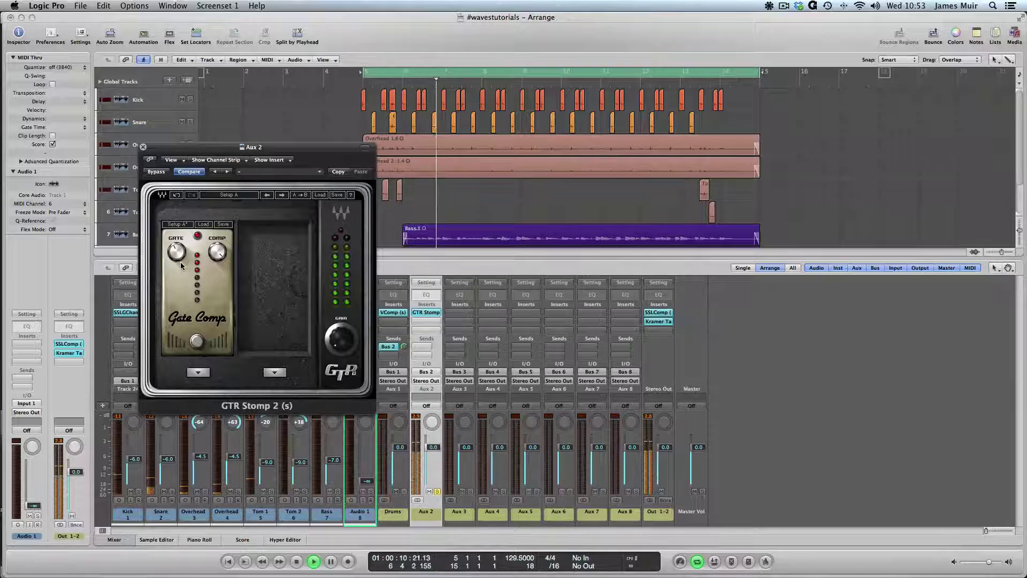
left_click_drag(181, 262, 181, 258)
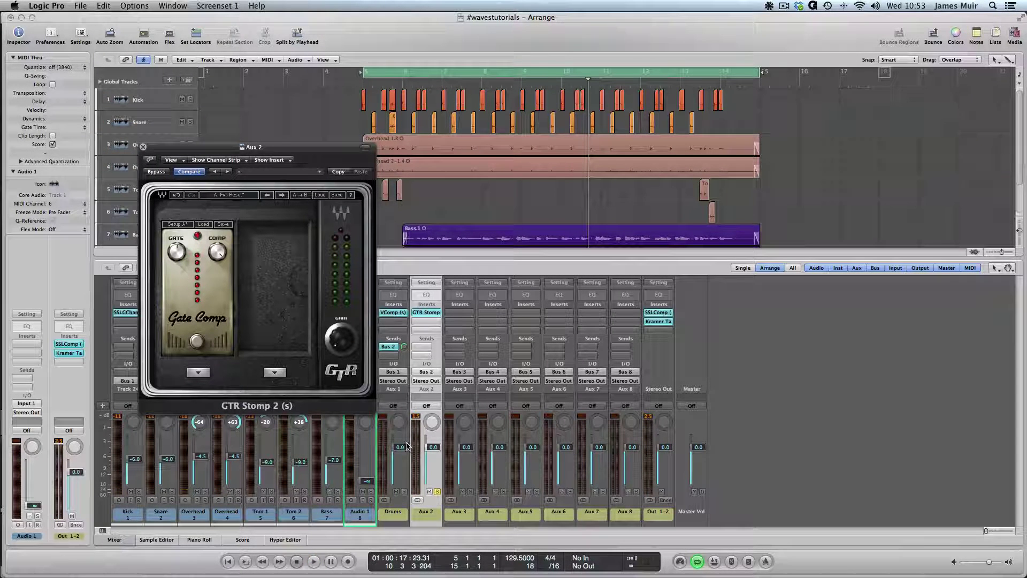
- Take Aux 2 out of solo, pull its fader down, and stop playback
left_click(437, 491)
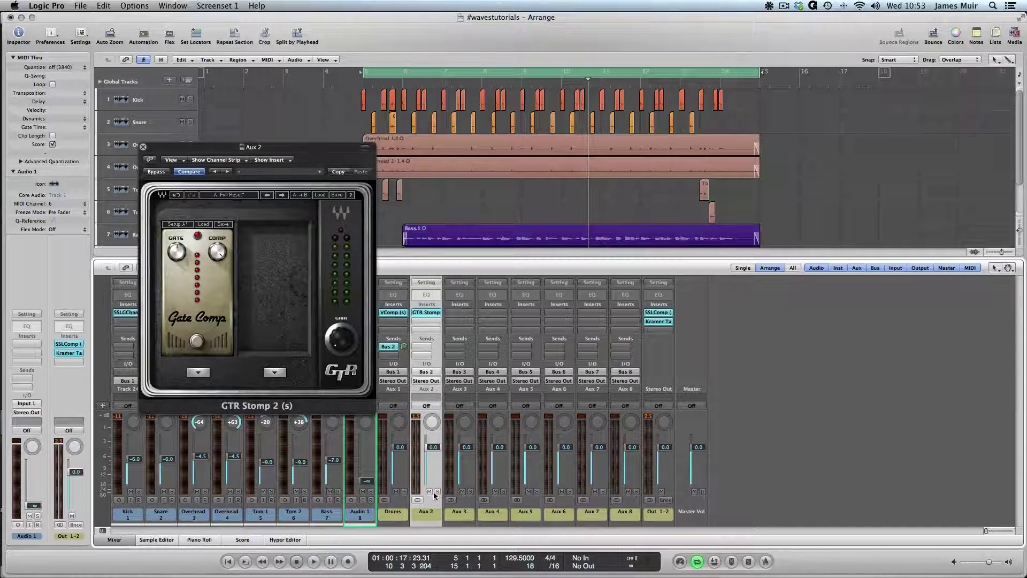
left_click_drag(434, 447, 434, 481)
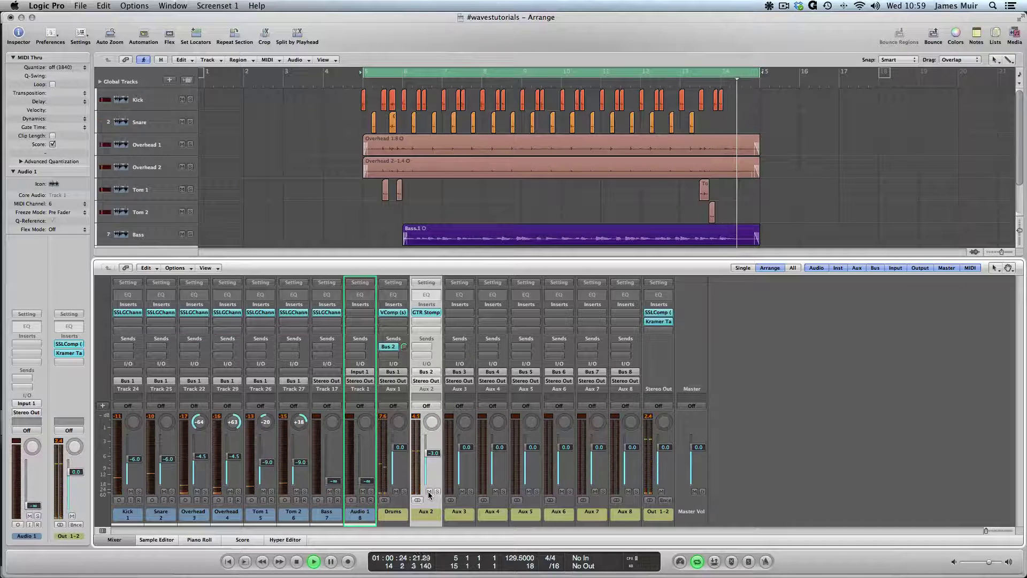
key("space")
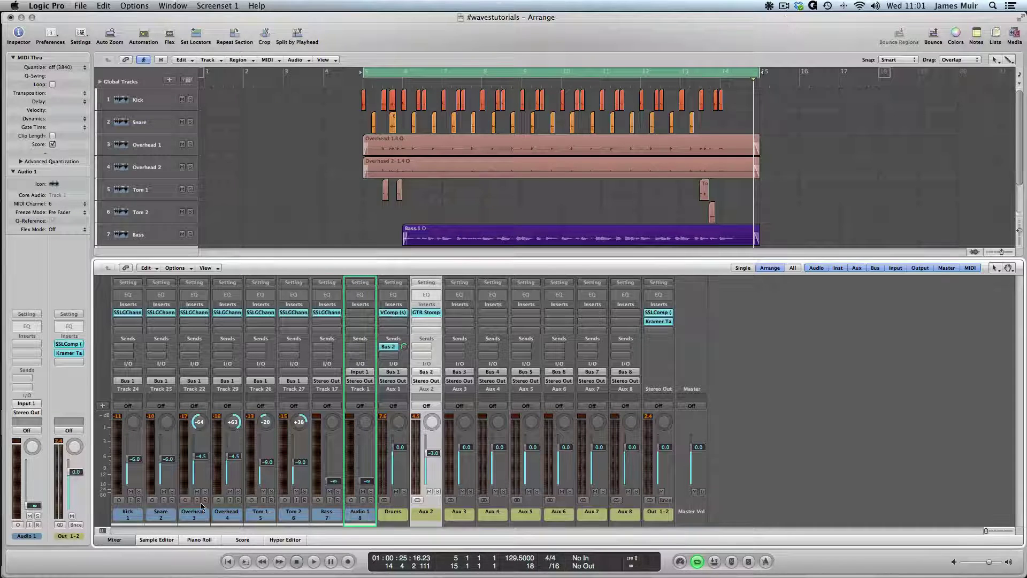
- Hide the mixer and copy the Bass.1 region onto the Audio 1 track
left_click(114, 539)
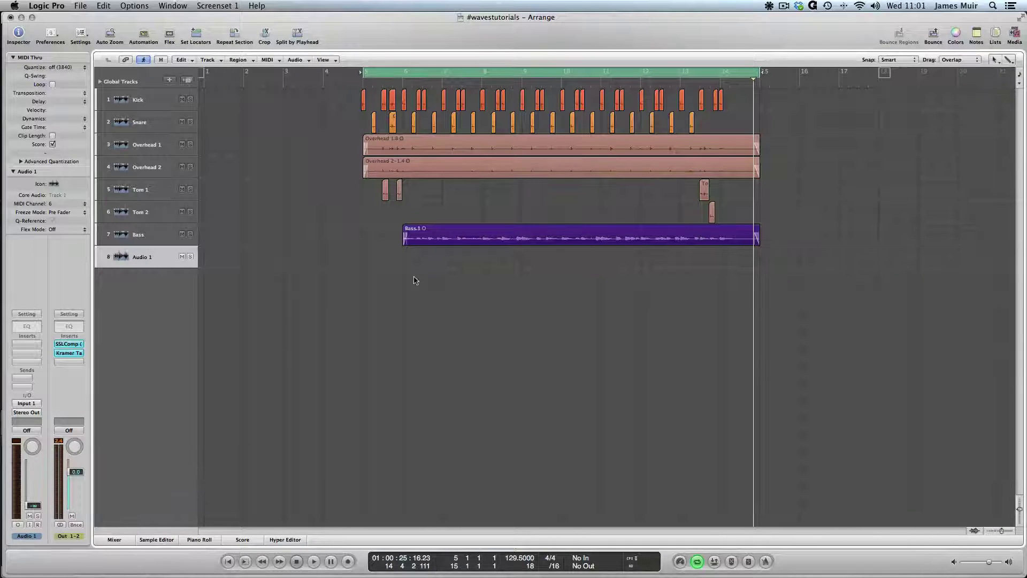
left_click_drag(458, 241, 457, 261)
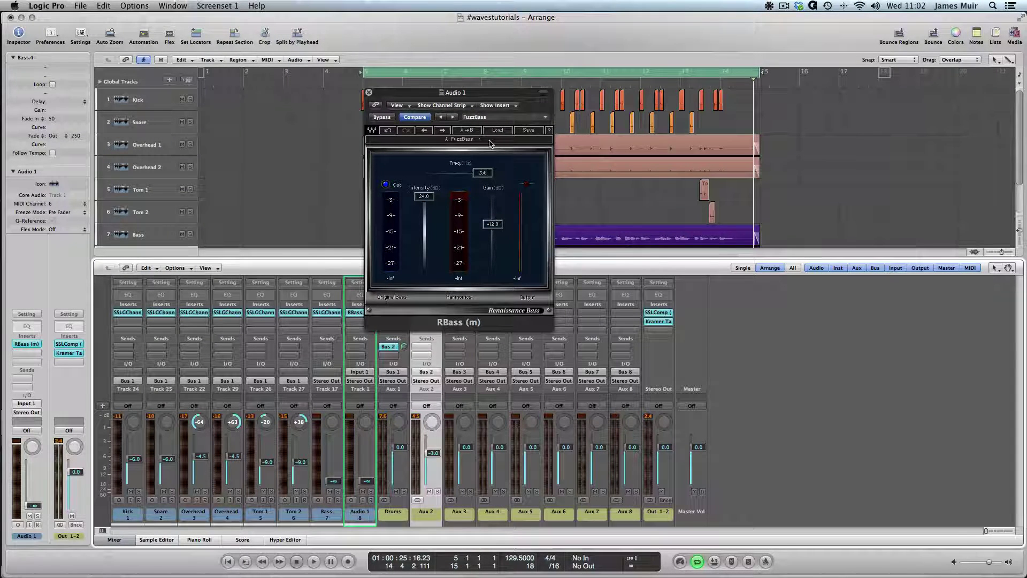
- Move the RBass window aside, solo Audio 1, raise it to 0.0 dB, and play
left_click_drag(440, 96, 569, 114)
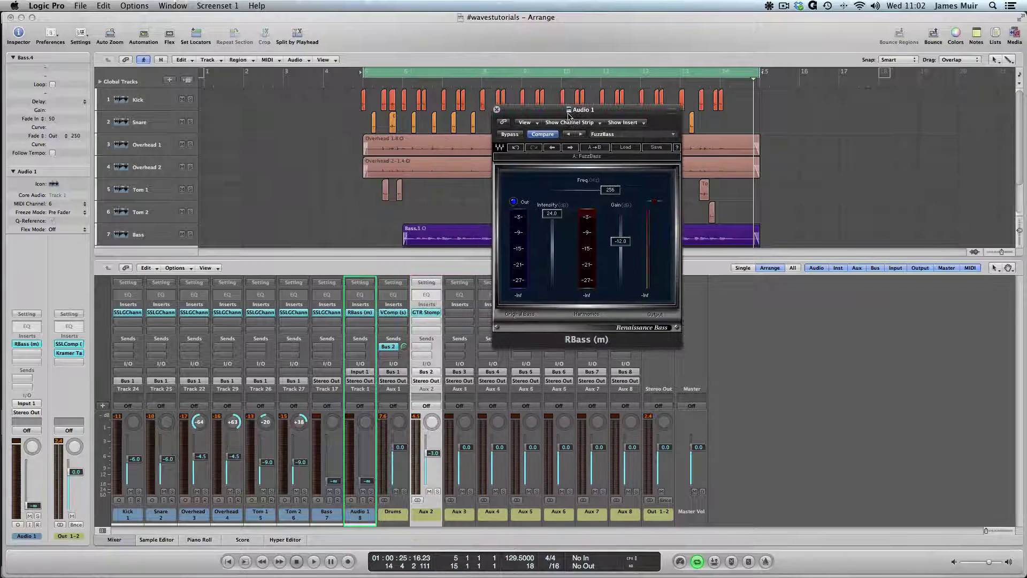
left_click(371, 491)
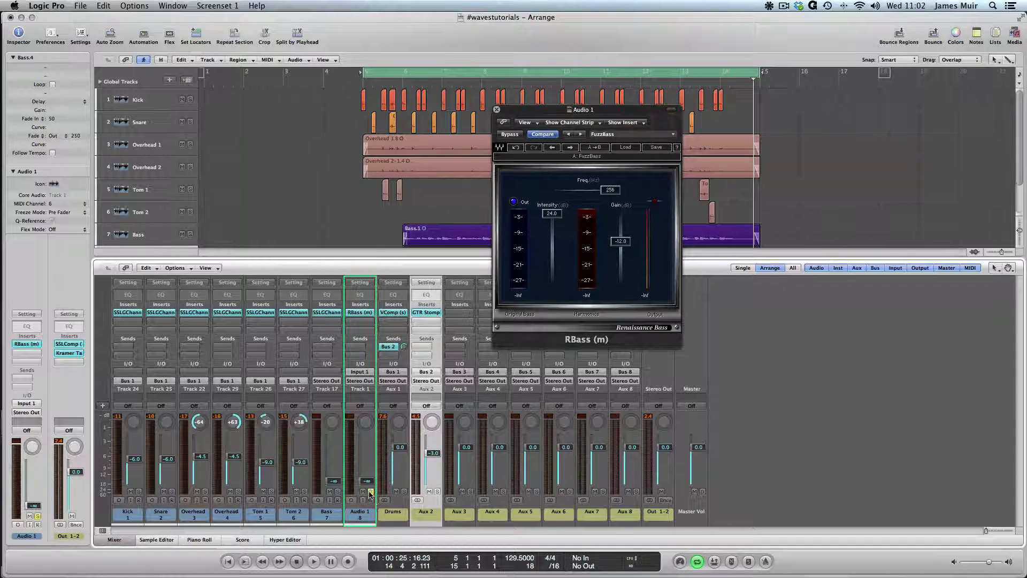
left_click_drag(367, 481, 367, 447)
key("space")
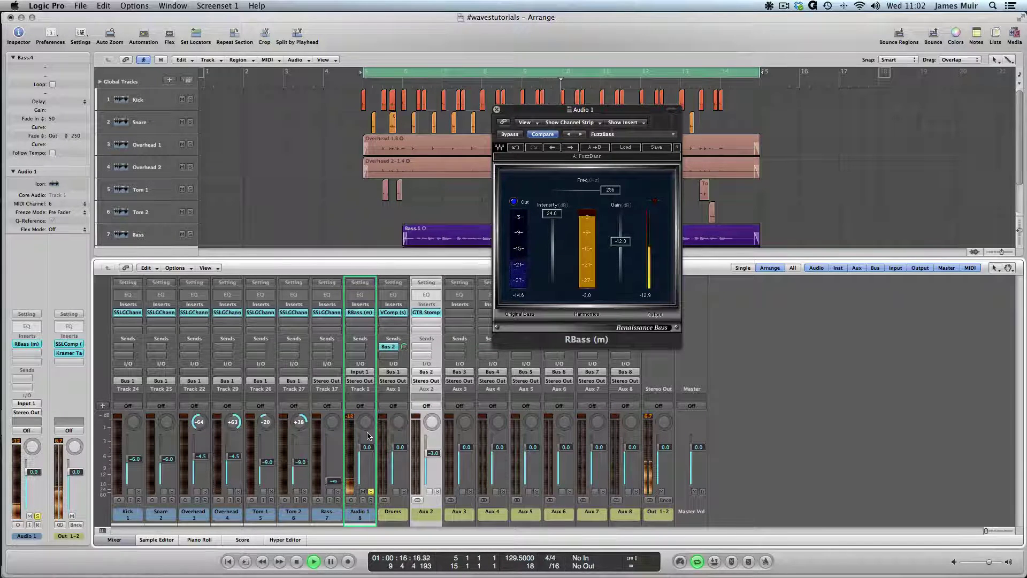
- Stop playback, drop the Audio 1 fader to silence, then bring it up to -29.0 dB
key("space")
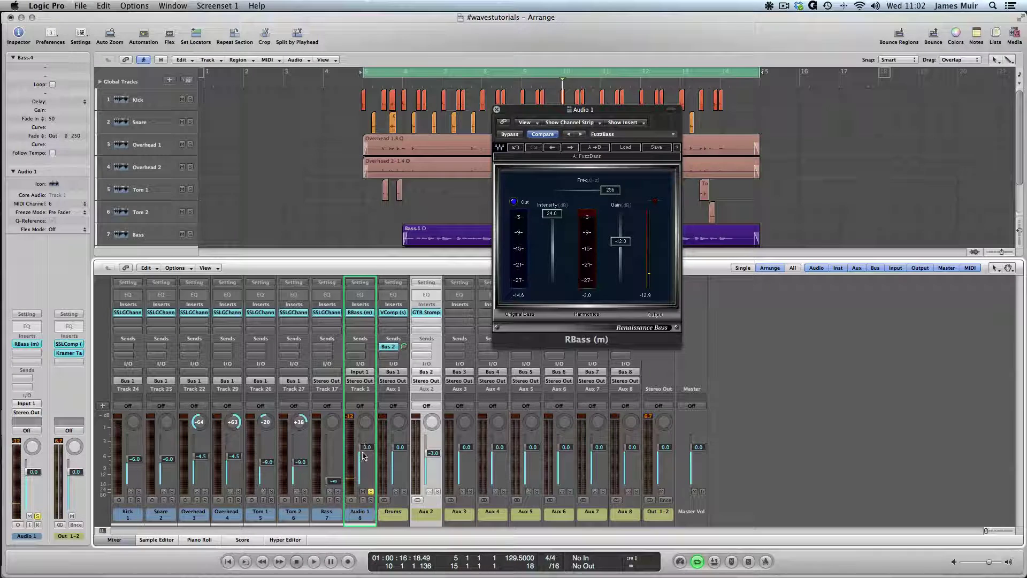
left_click_drag(368, 451, 327, 462)
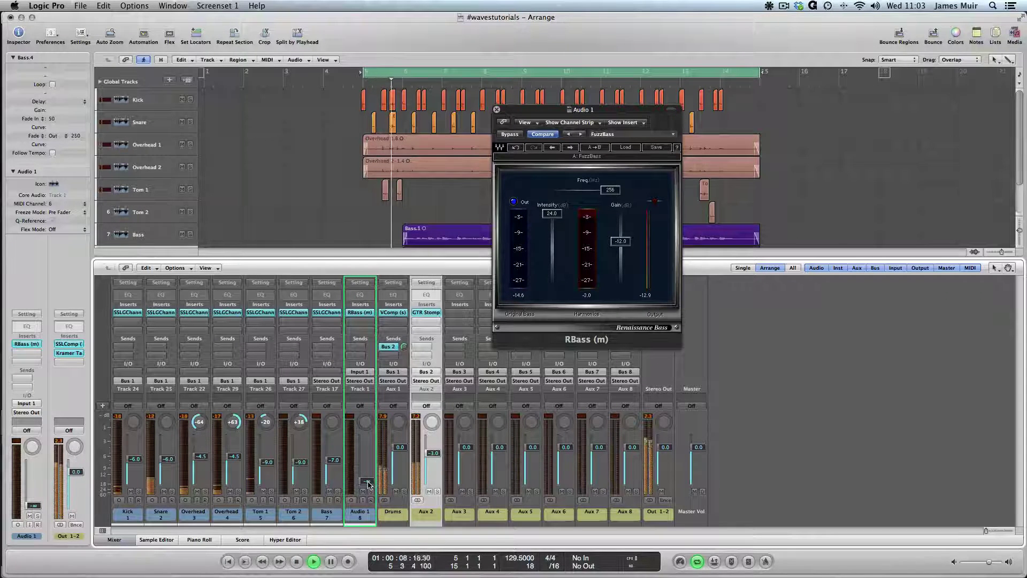
left_click_drag(367, 484, 367, 478)
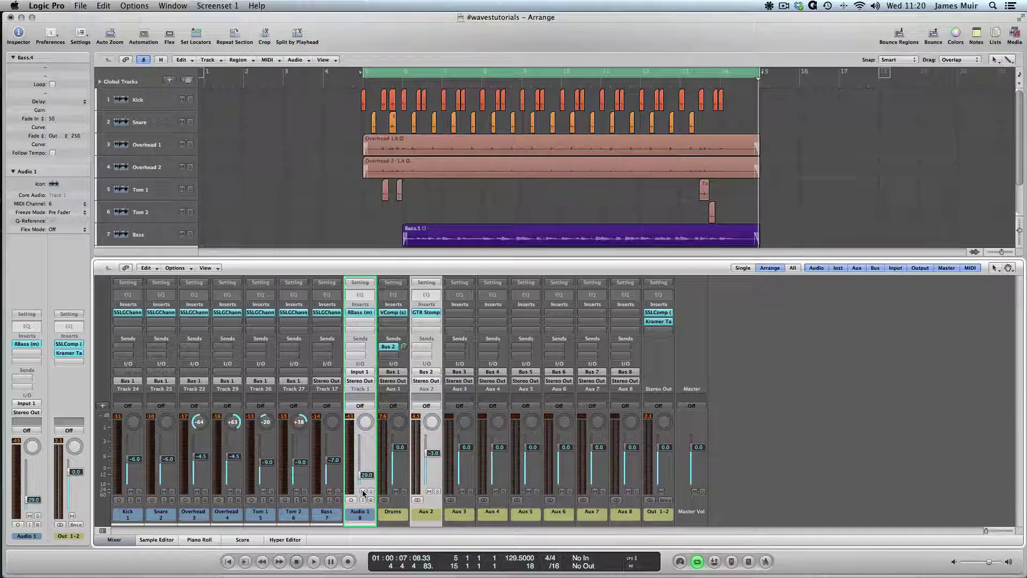
- Play the mix and mute the Aux 2 drum chain and the Audio 1 bass duplicate
key("space")
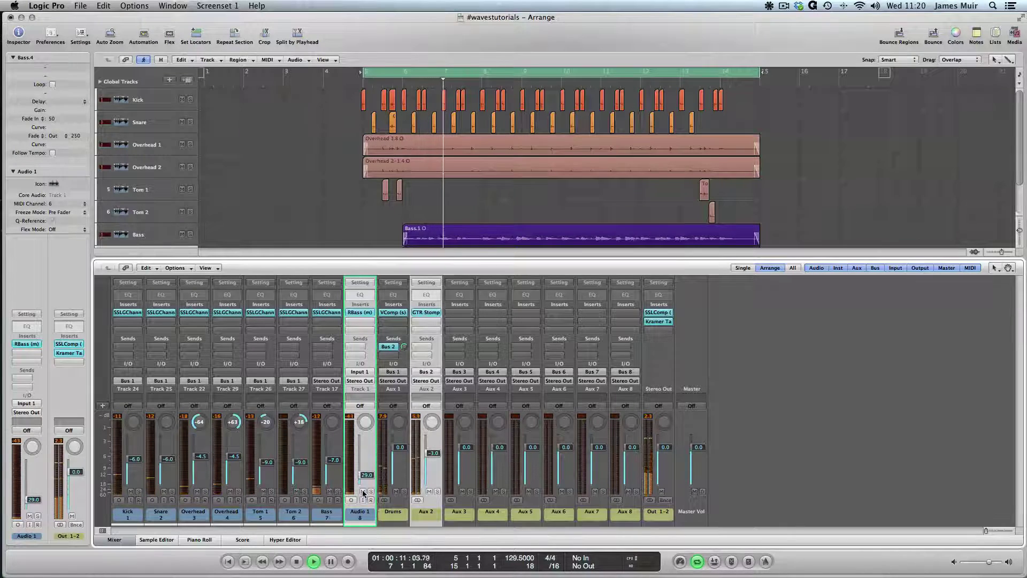
left_click(363, 491)
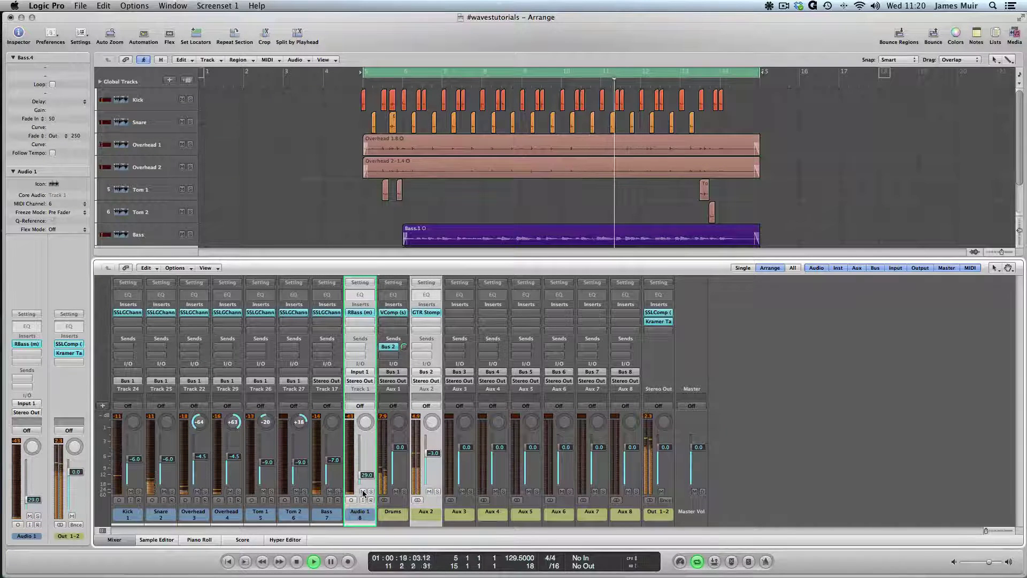
left_click(363, 491)
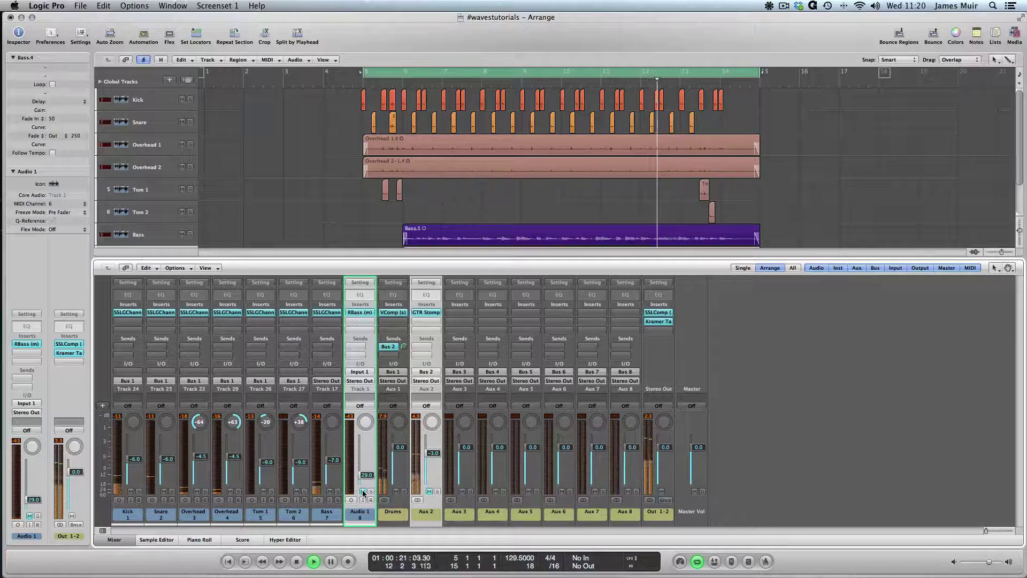